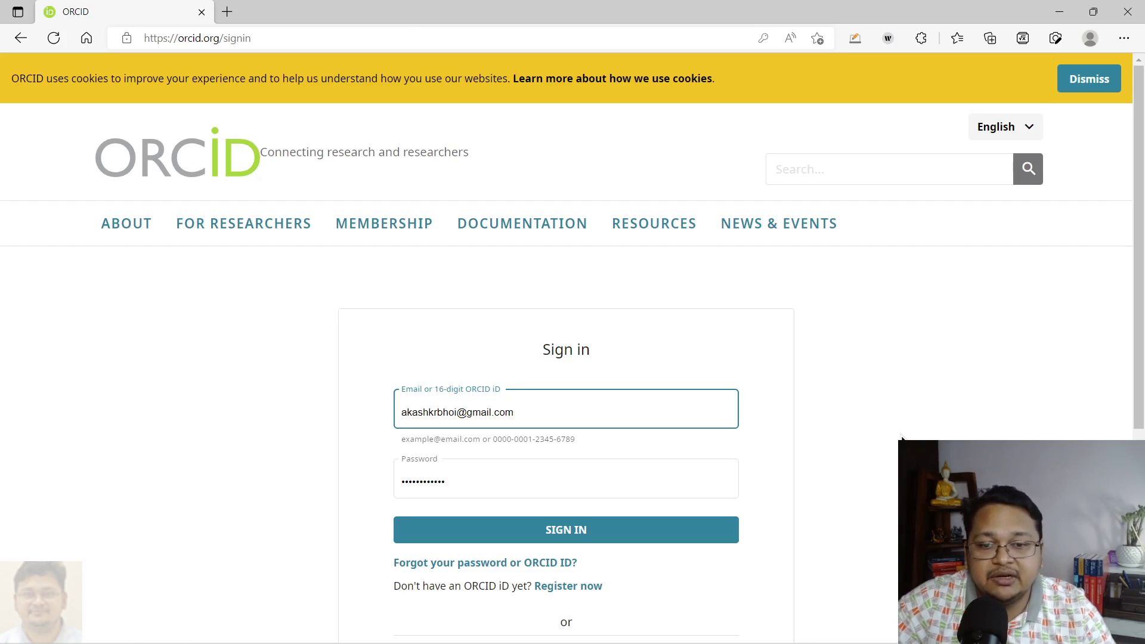
- Sign in and review the main record's iD, emails, names and biography on My ORCID
click(599, 537)
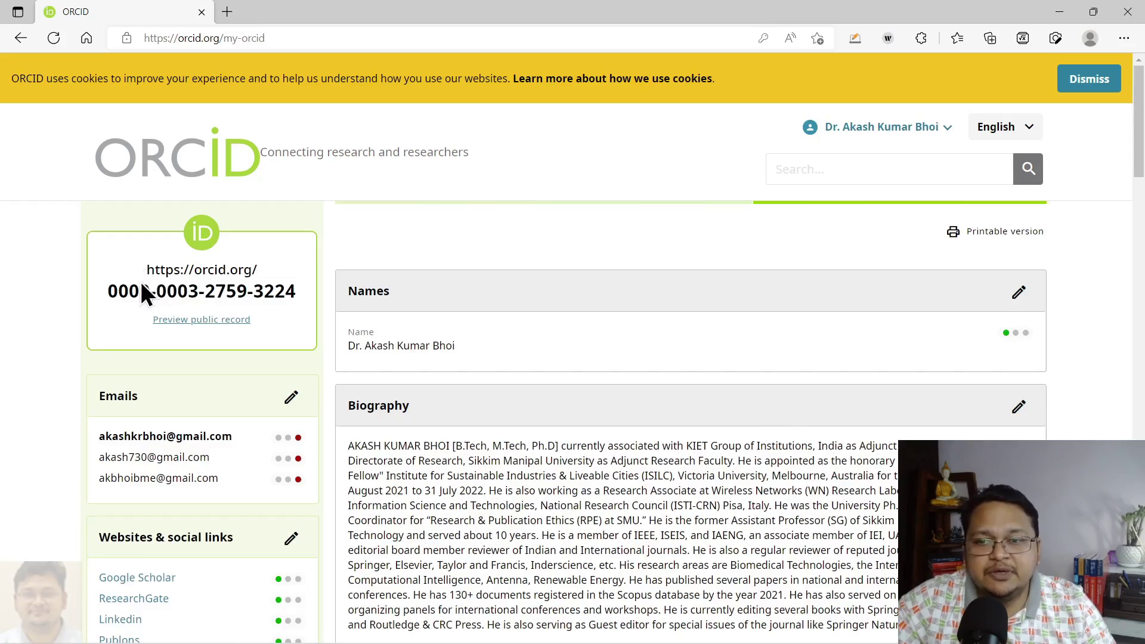
drag(109, 291, 334, 305)
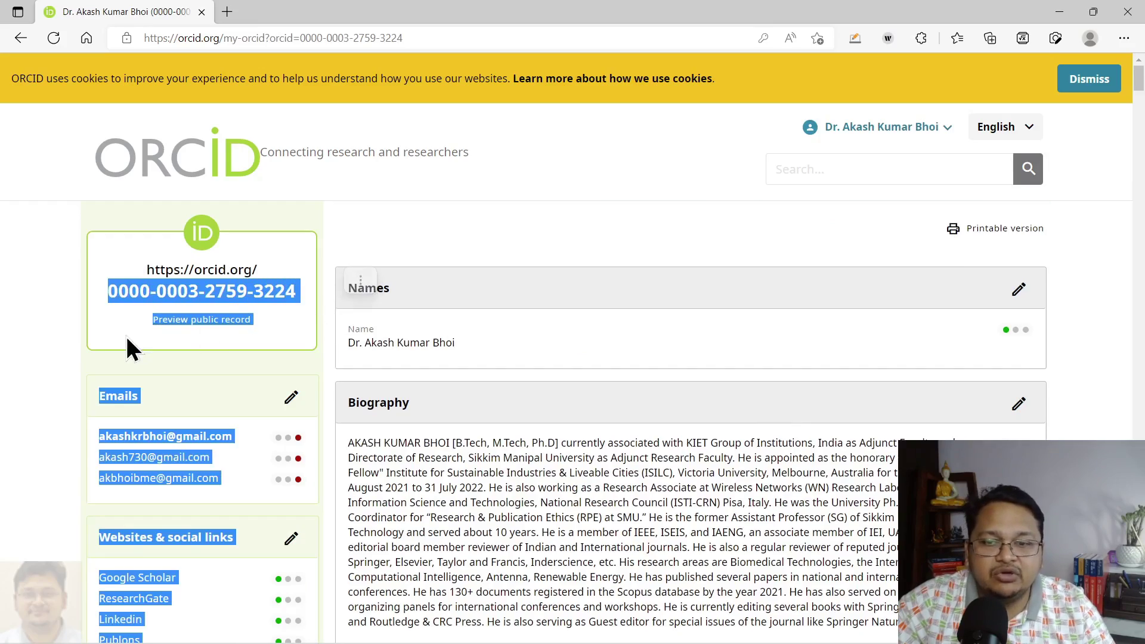
click(72, 370)
scroll(340, 391, down, 20)
scroll(340, 390, up, 10)
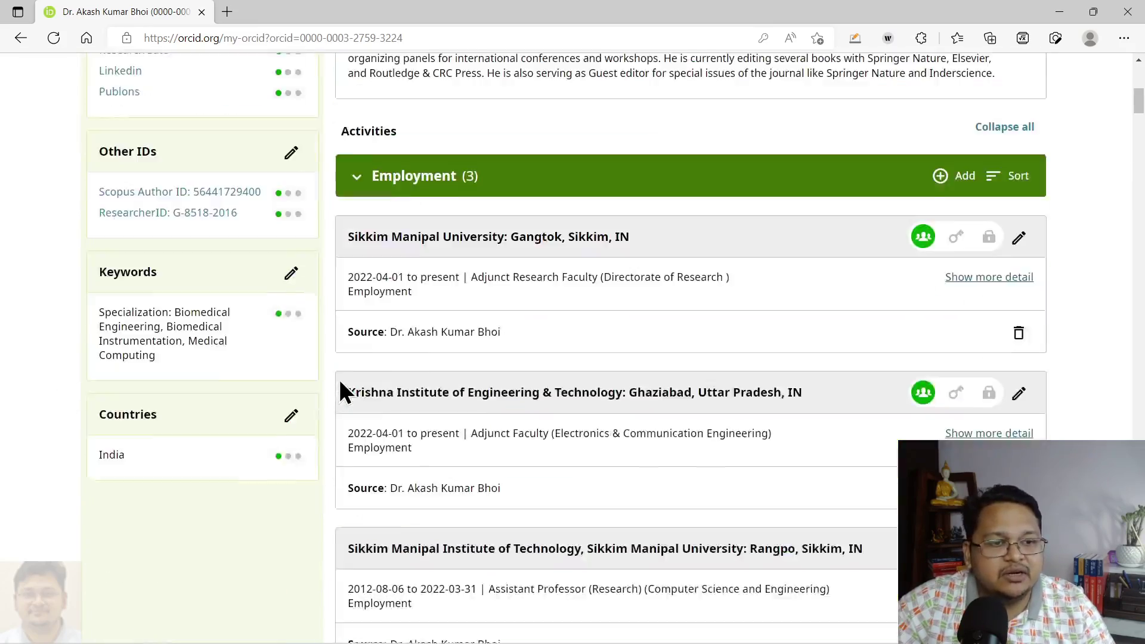
scroll(338, 378, up, 15)
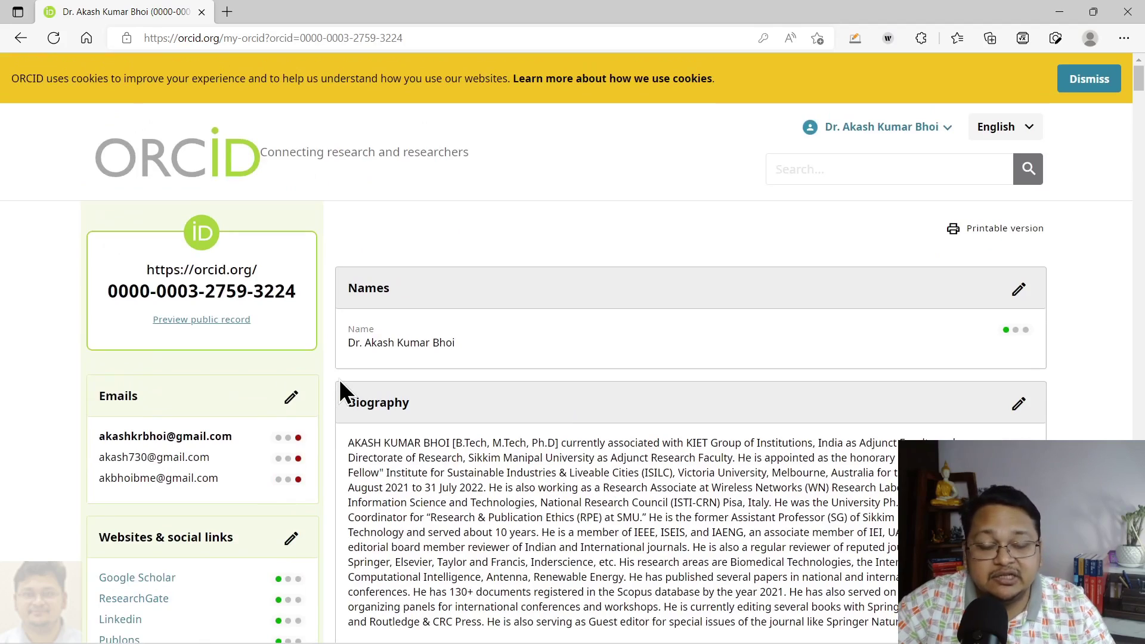
scroll(338, 379, down, 7)
scroll(609, 401, up, 7)
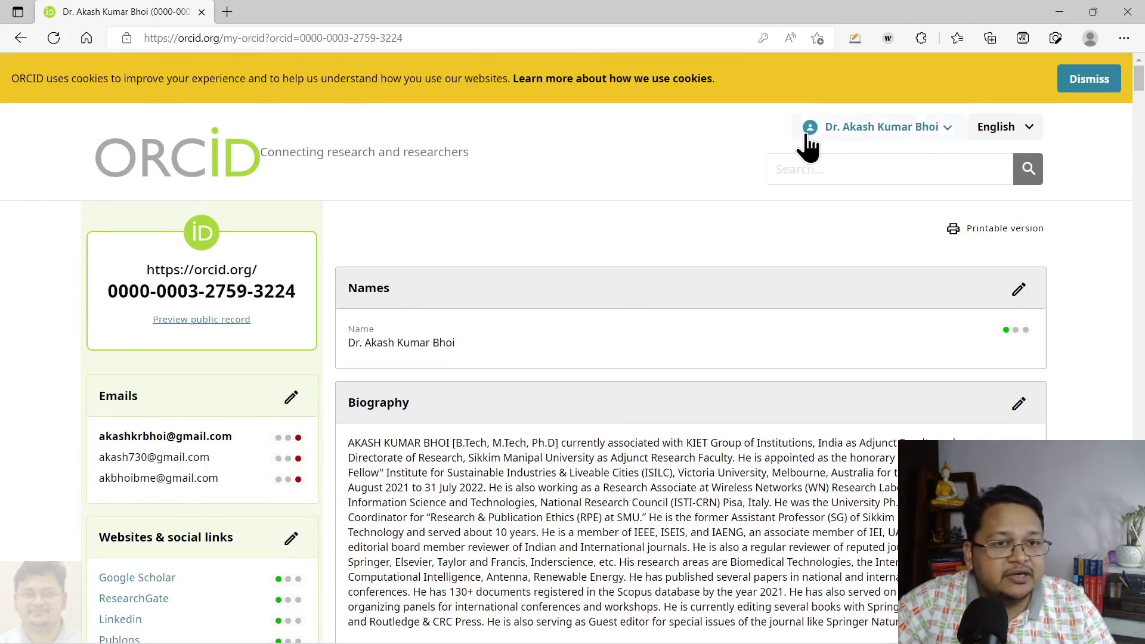
- Go to Account settings and expand 'Remove a duplicate record' under Account actions
click(949, 128)
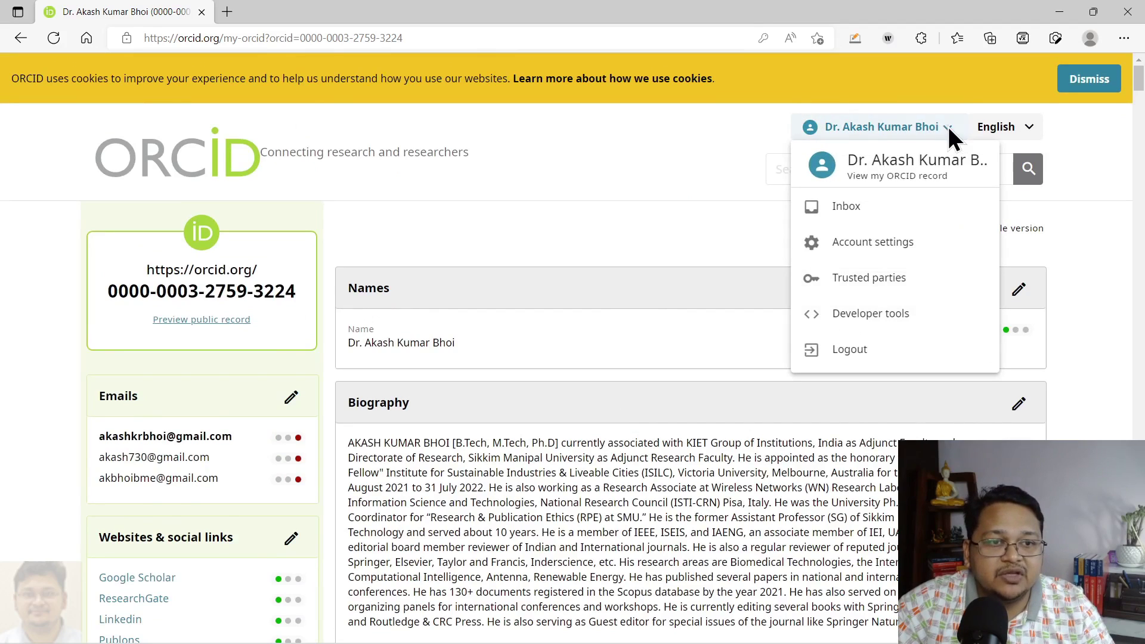
click(870, 242)
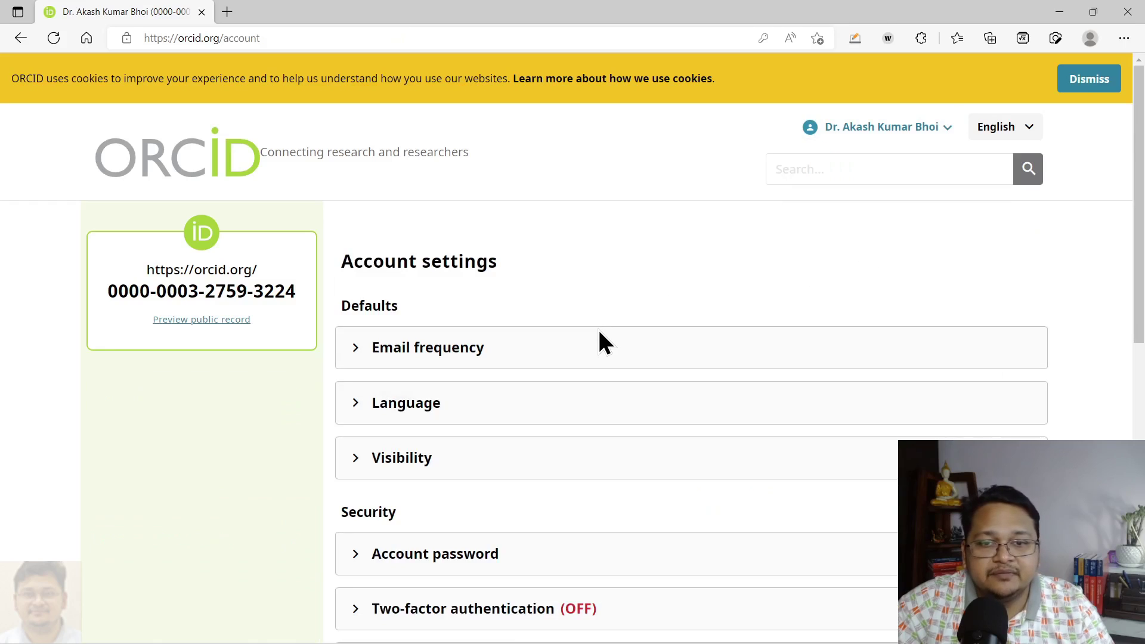
scroll(599, 344, down, 10)
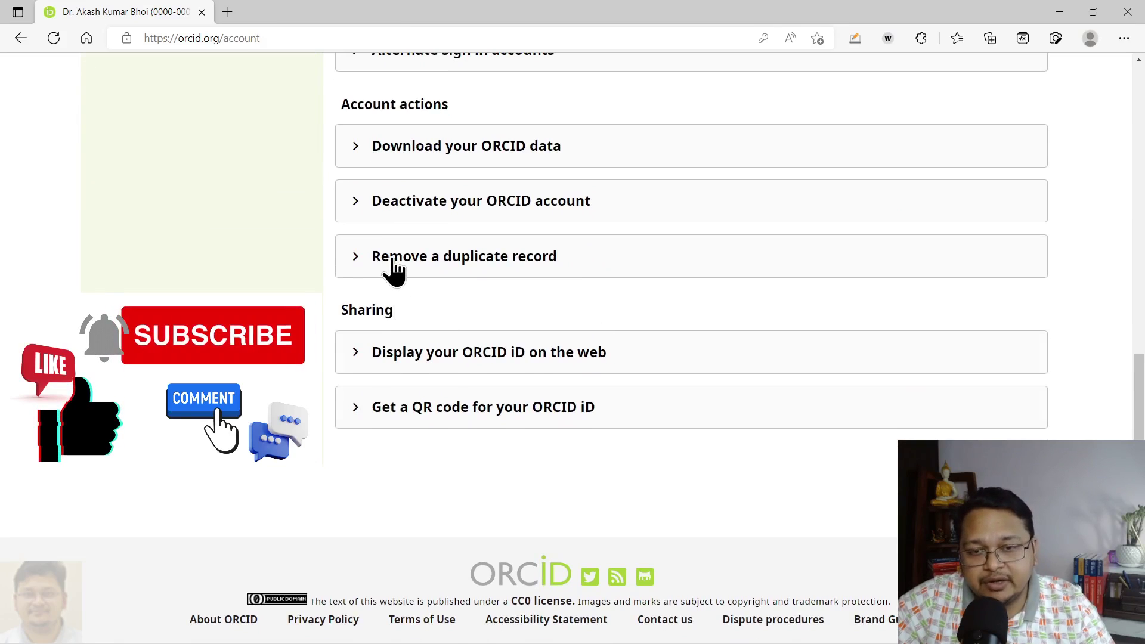
click(391, 261)
scroll(478, 316, down, 3)
scroll(477, 316, down, 2)
scroll(618, 334, up, 2)
scroll(617, 326, down, 1)
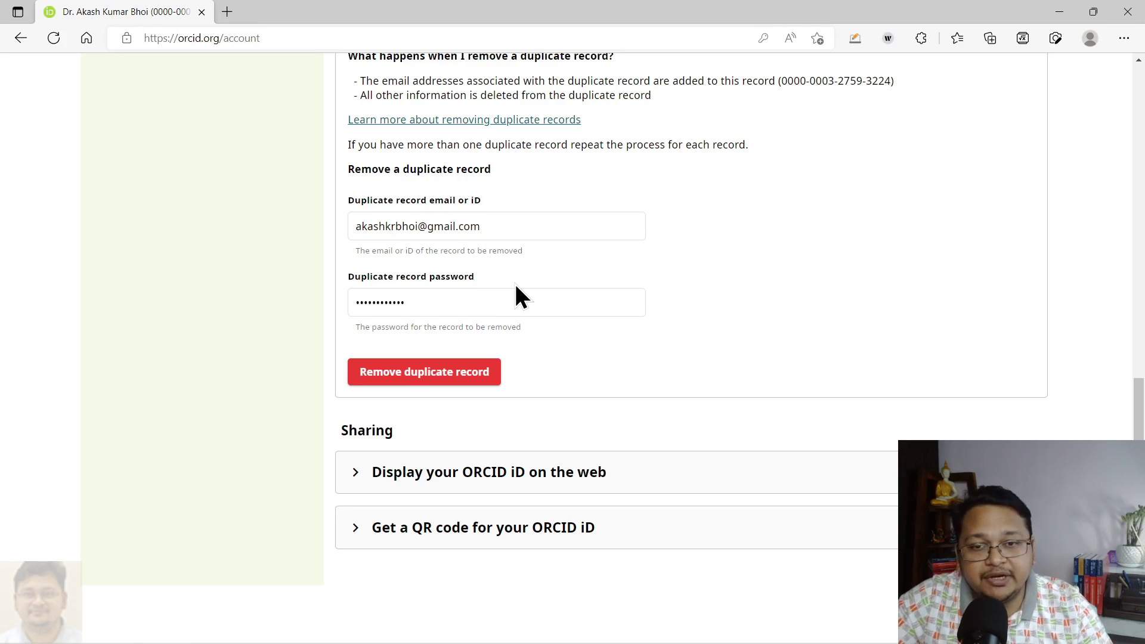
- Replace the autofilled email with the duplicate record's email address
click(517, 230)
triple_click(517, 226)
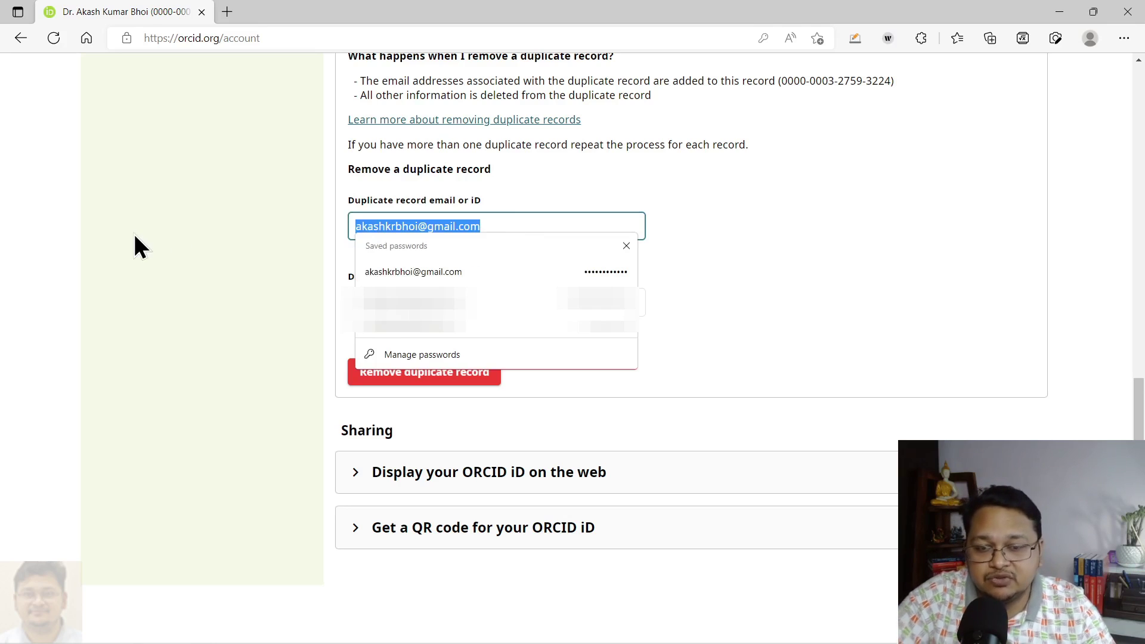
click(135, 231)
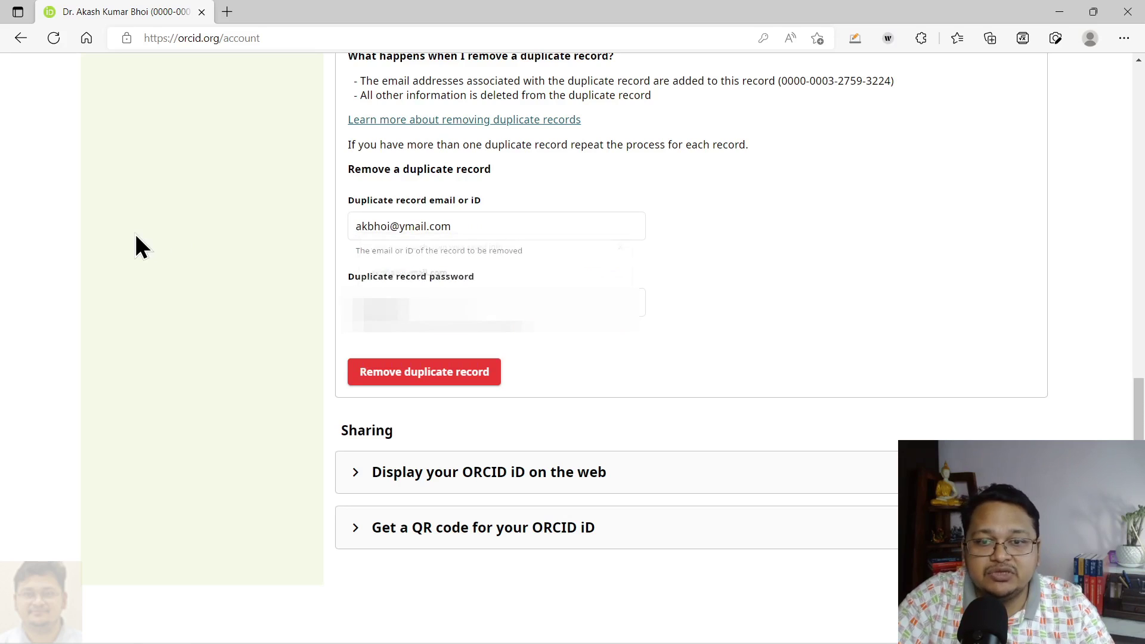
click(394, 236)
click(310, 242)
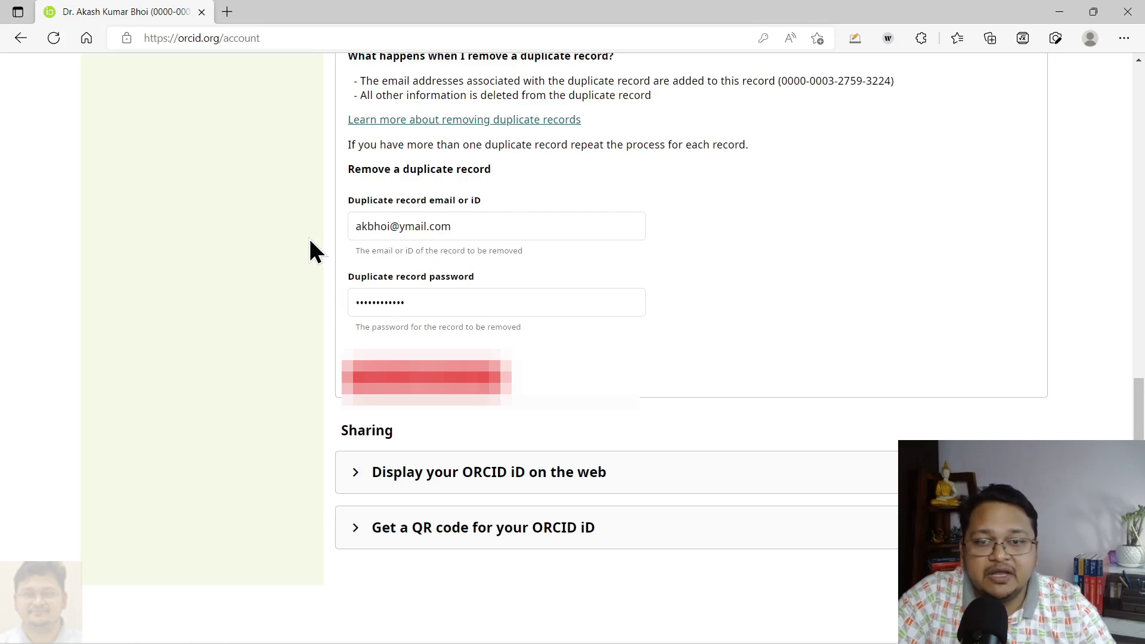
- Replace the autofilled password with the duplicate record's password
double_click(409, 302)
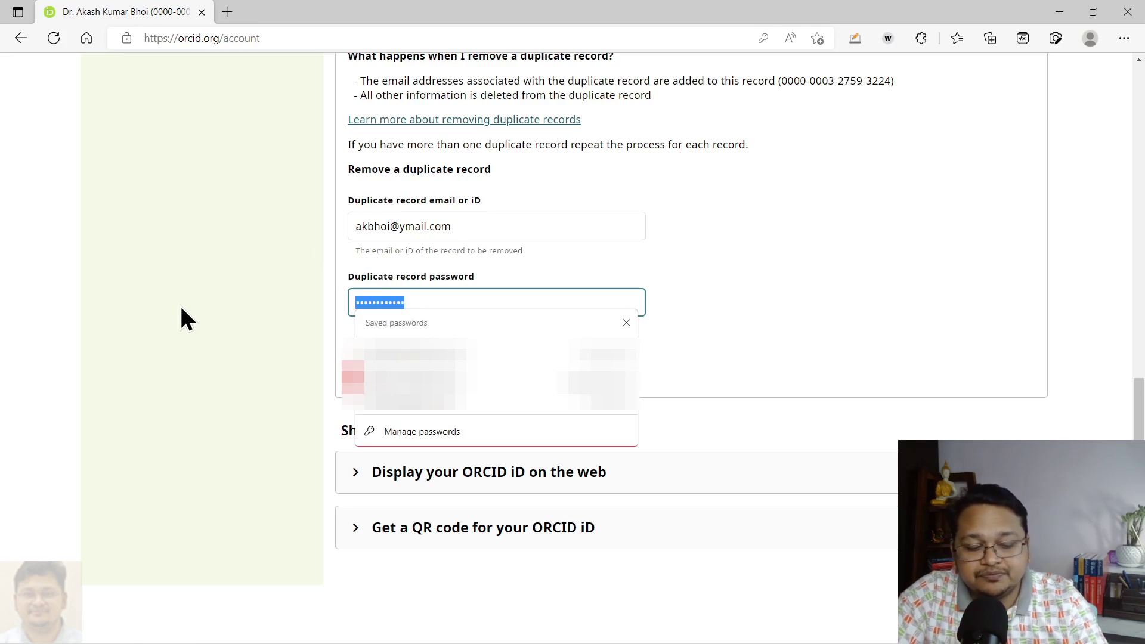
key(BackSpace)
text(••••••••)
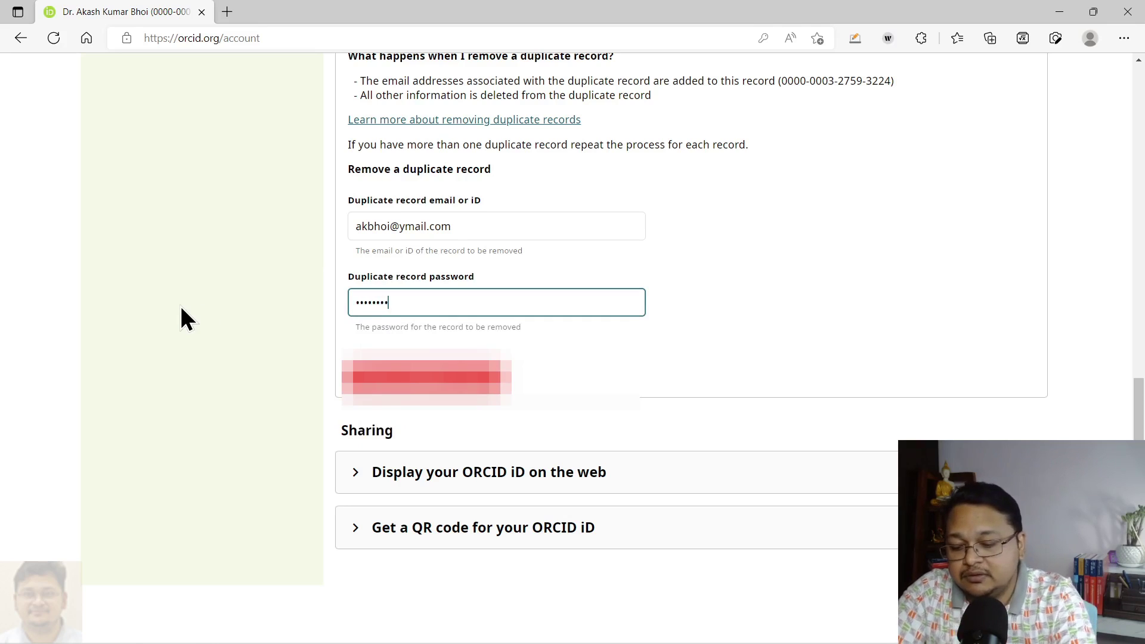
text(••••••••)
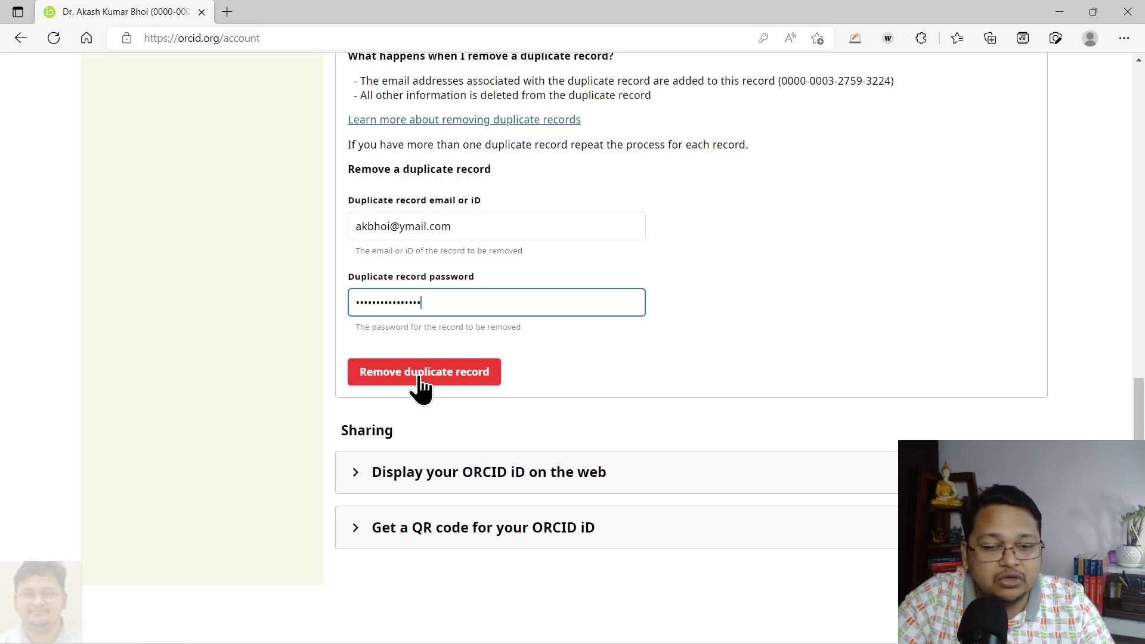
- Request duplicate removal, check the records to remove and keep, then confirm removal
click(418, 382)
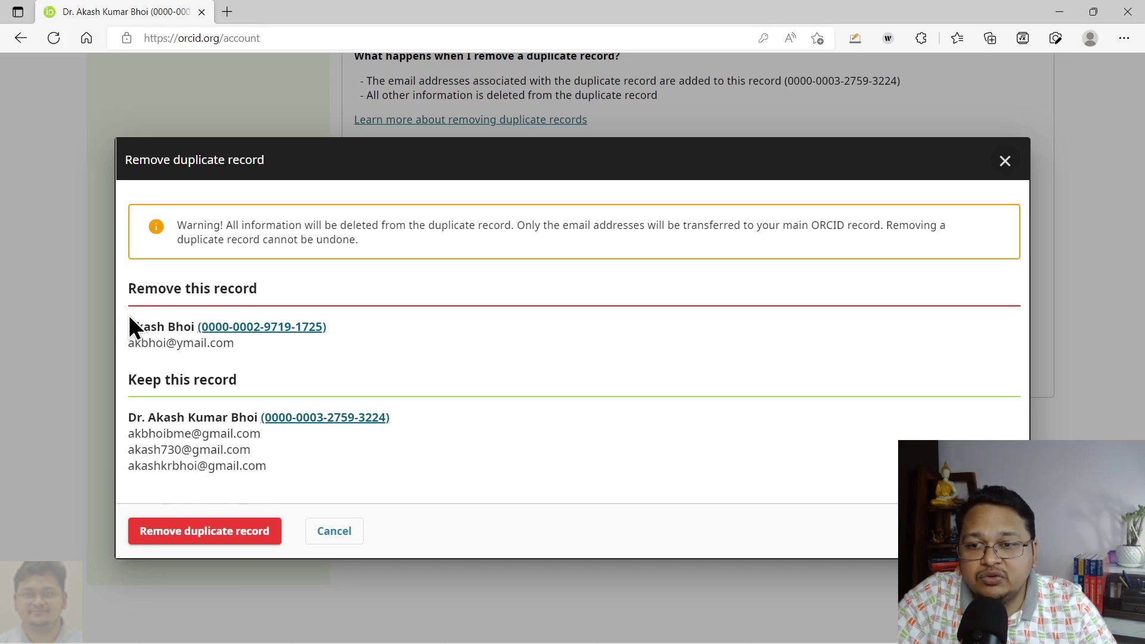
drag(130, 285, 309, 349)
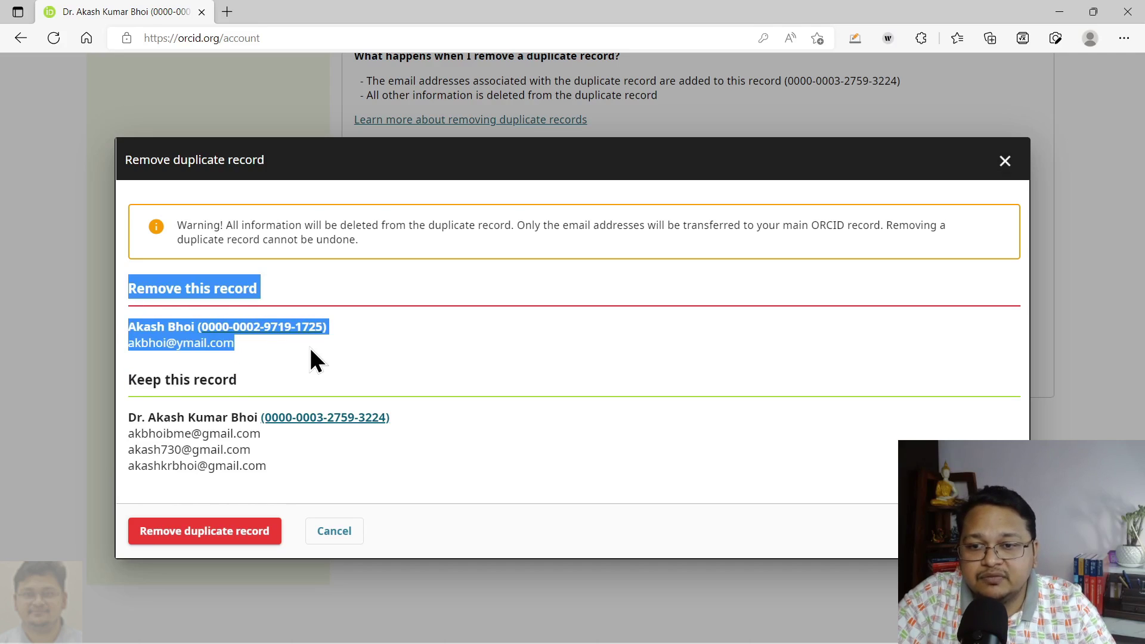
click(210, 359)
drag(238, 349, 132, 347)
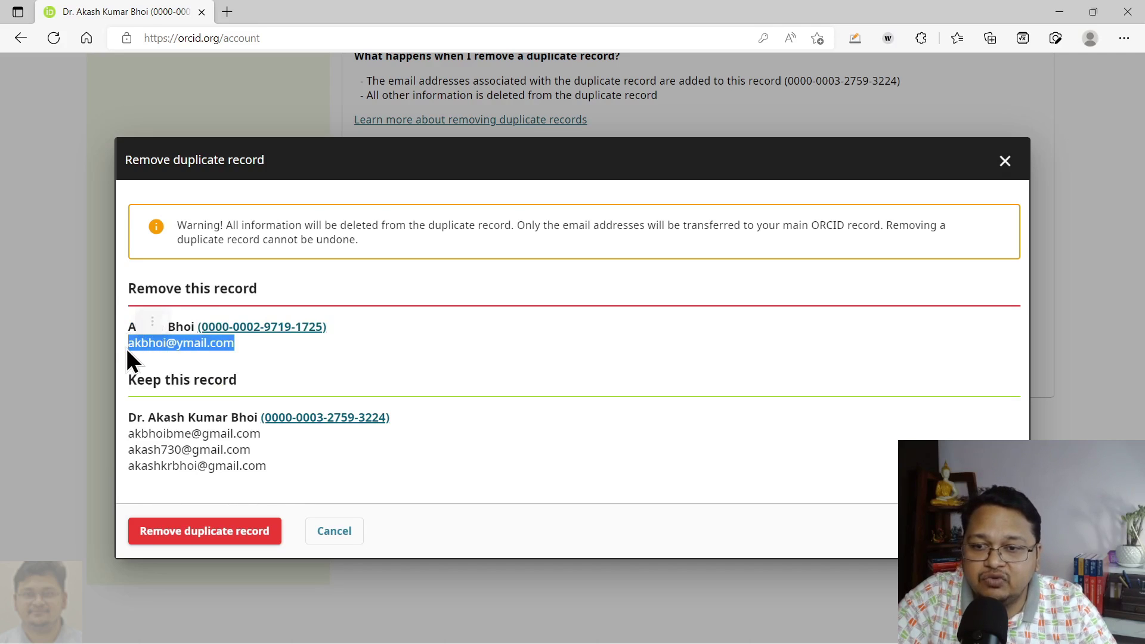
click(299, 356)
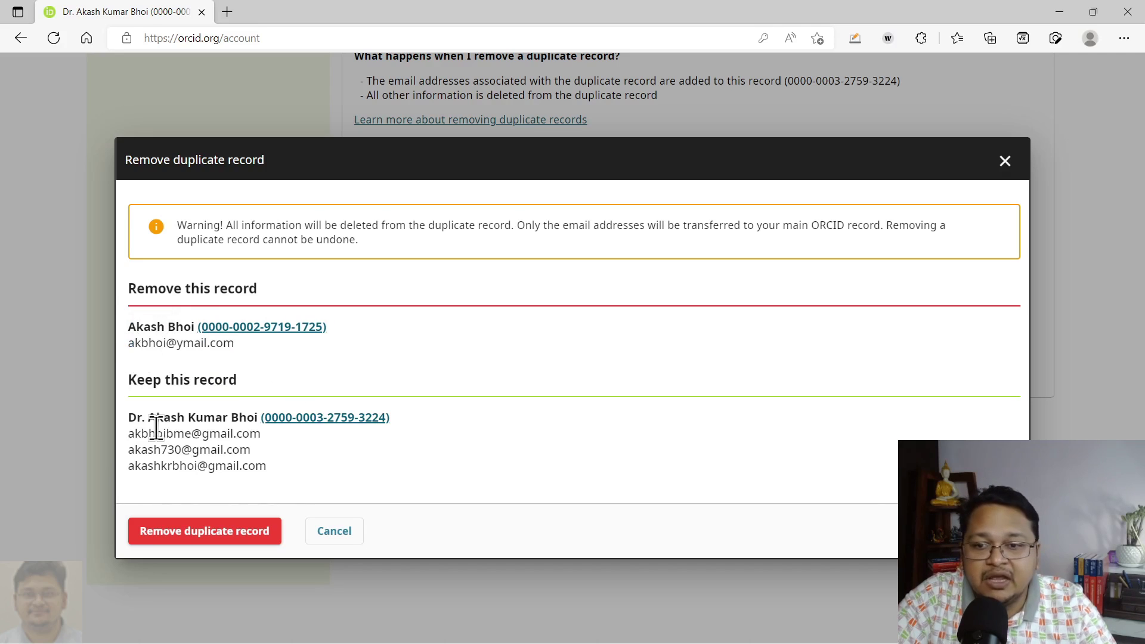
drag(132, 382, 311, 467)
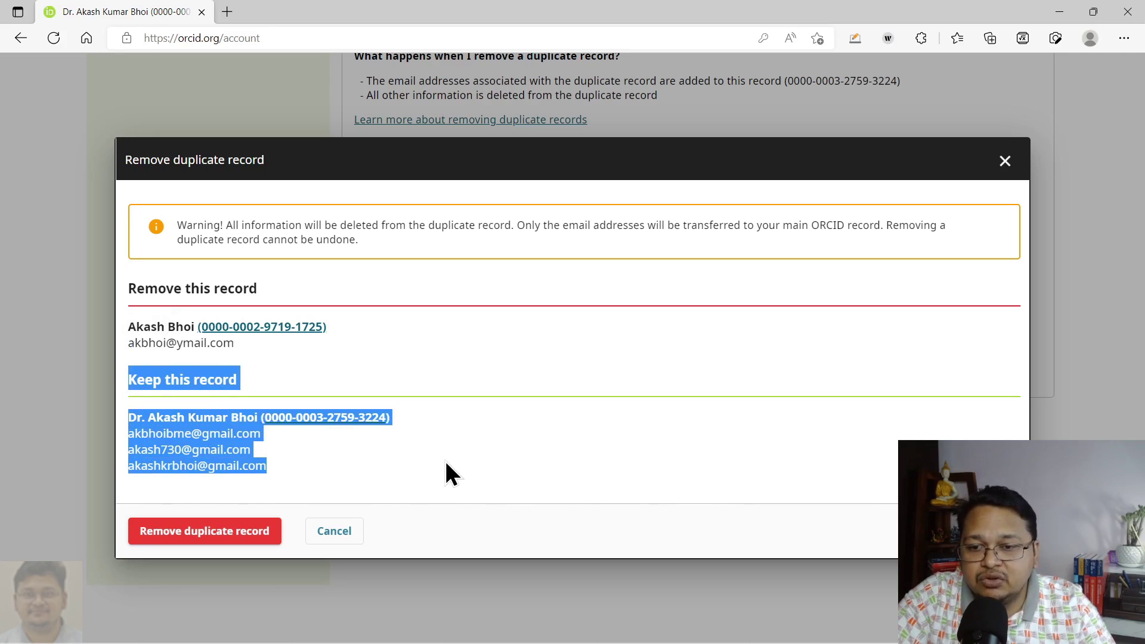
click(499, 382)
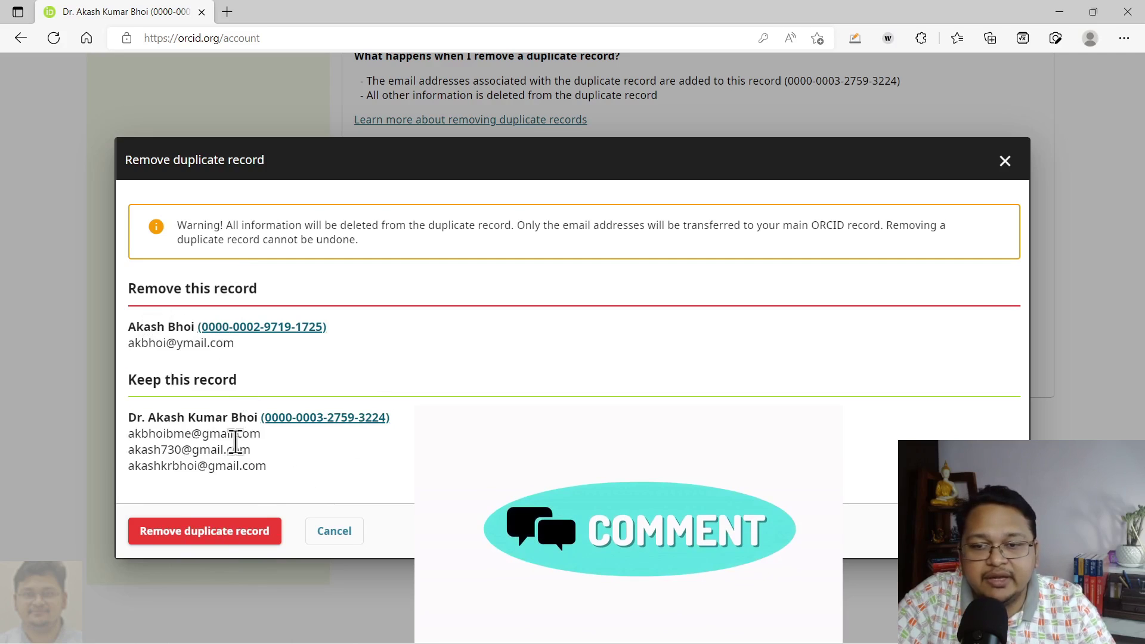
drag(136, 418, 249, 458)
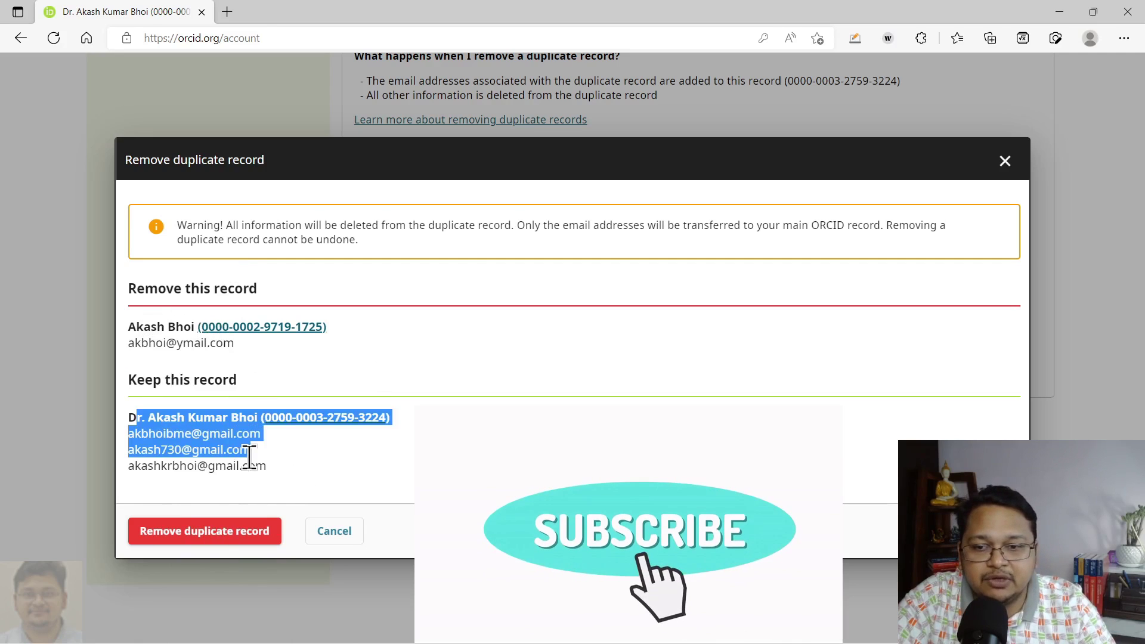
drag(136, 327, 263, 346)
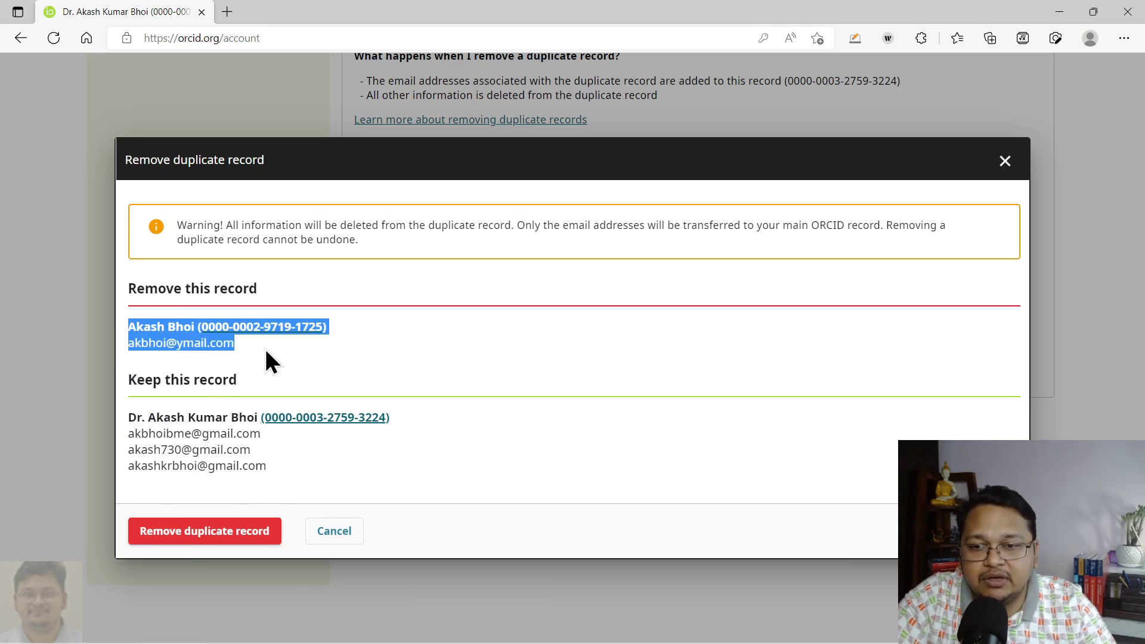
click(205, 539)
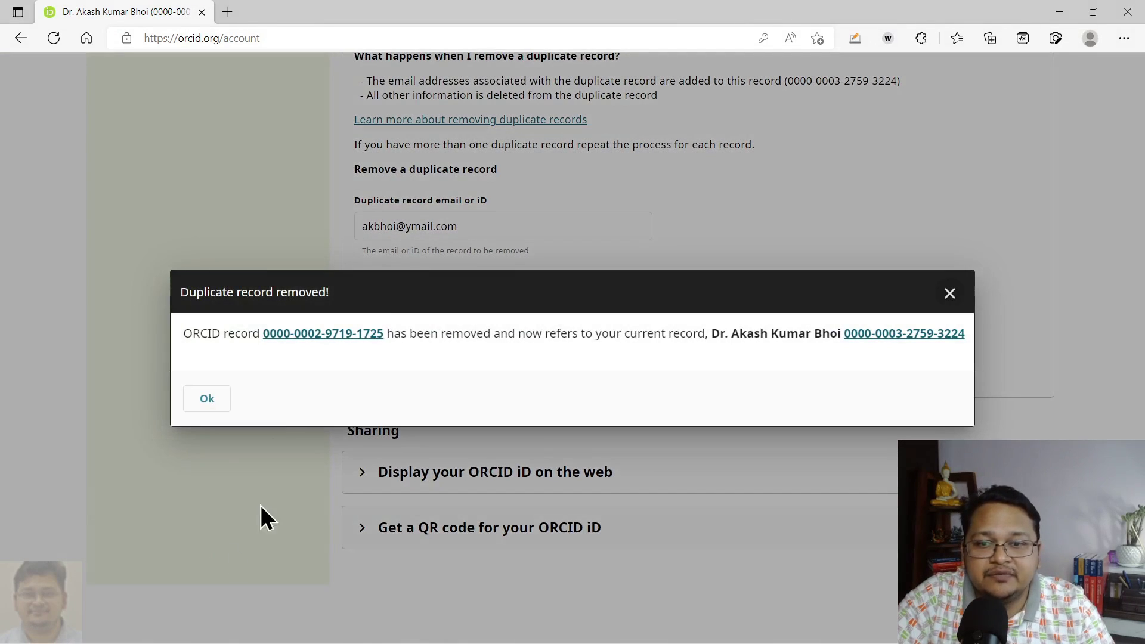
- Open the main record's iD link from the 'Duplicate record removed!' message in a new tab
drag(209, 334, 764, 337)
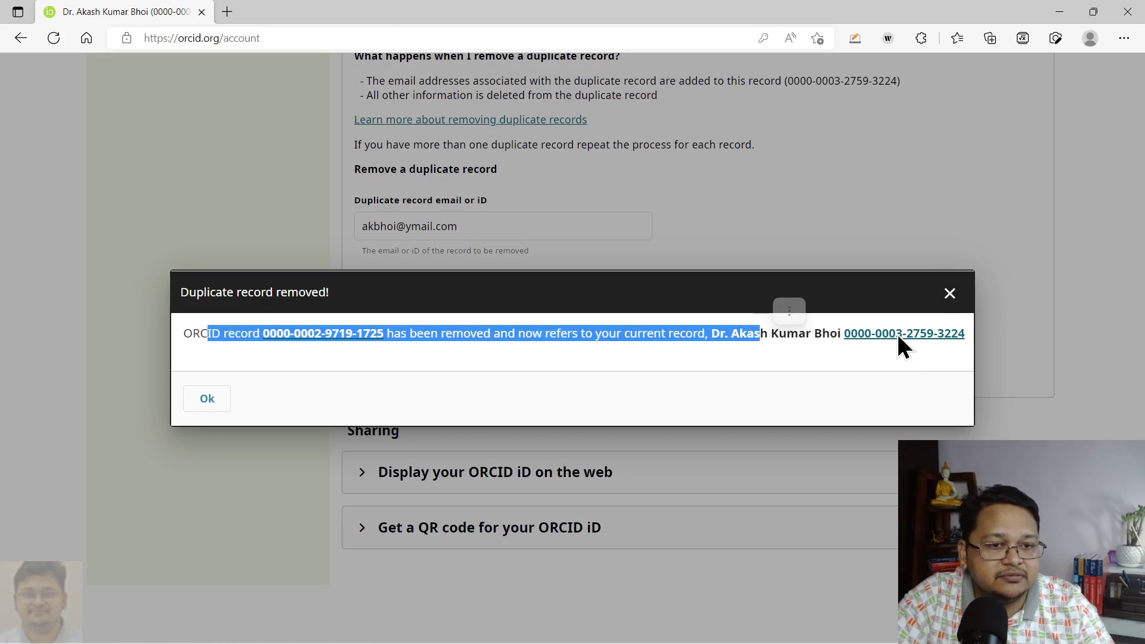
click(897, 334)
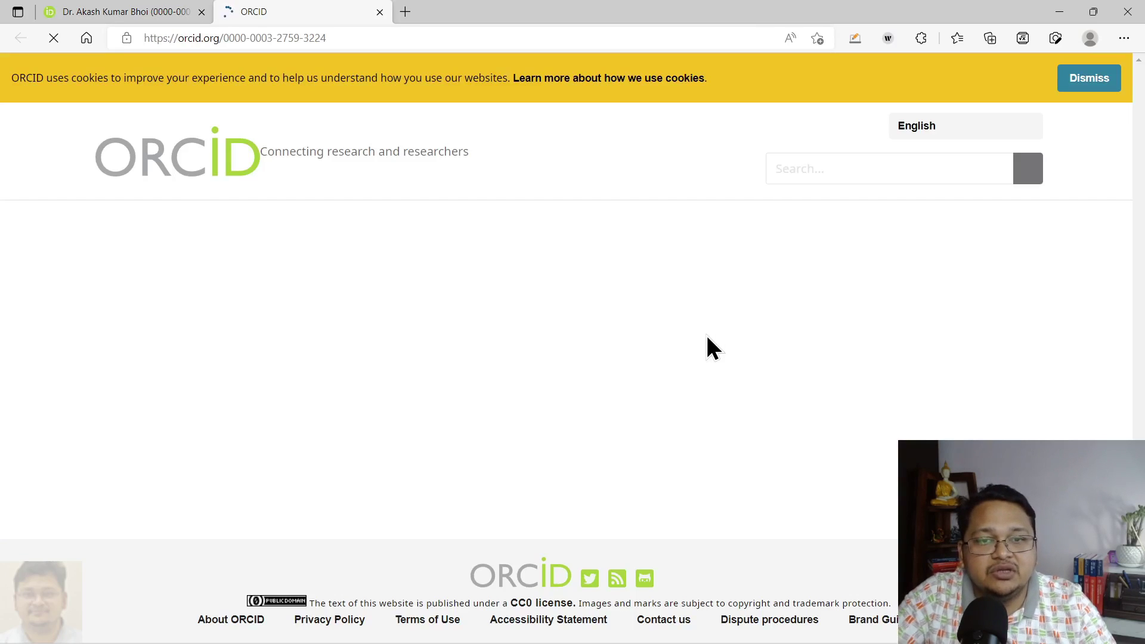